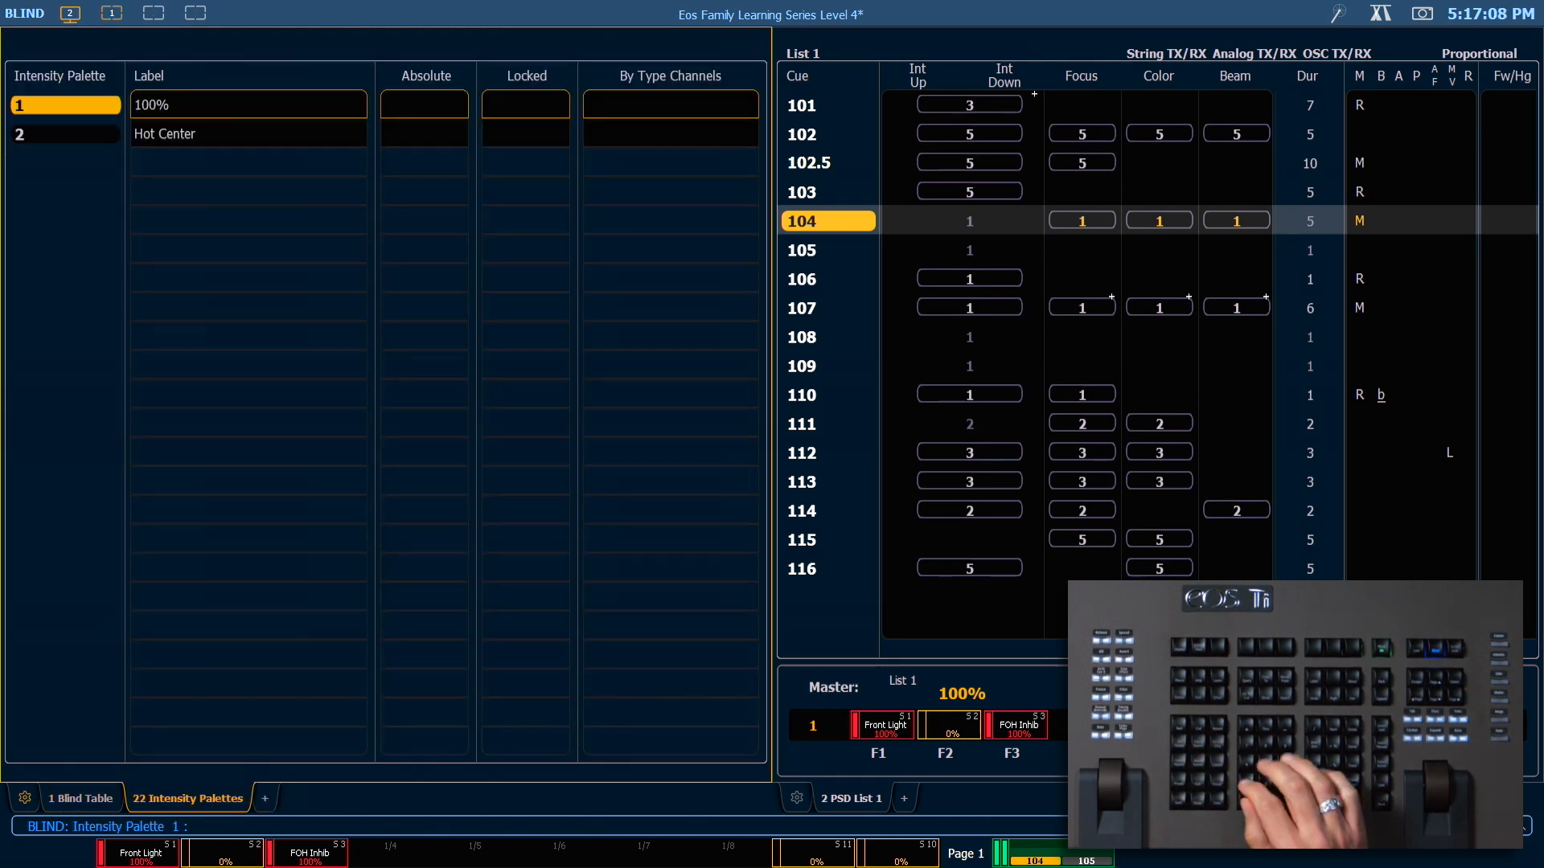
text(2 Always Absolute)
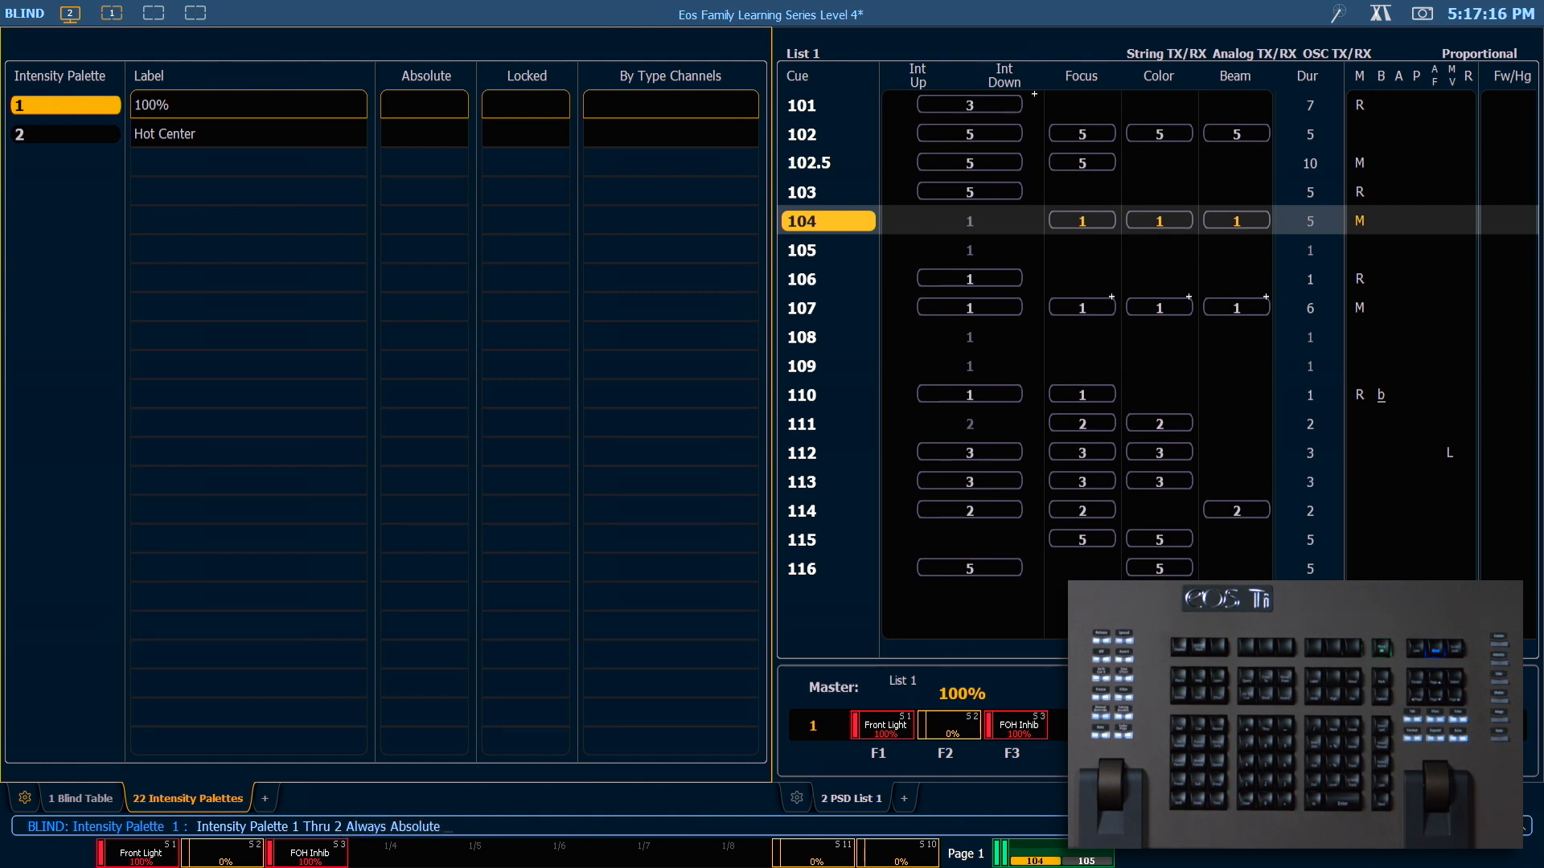
Confirm Always Absolute on intensity palettes 1 and 2, then return to Live
key(Return)
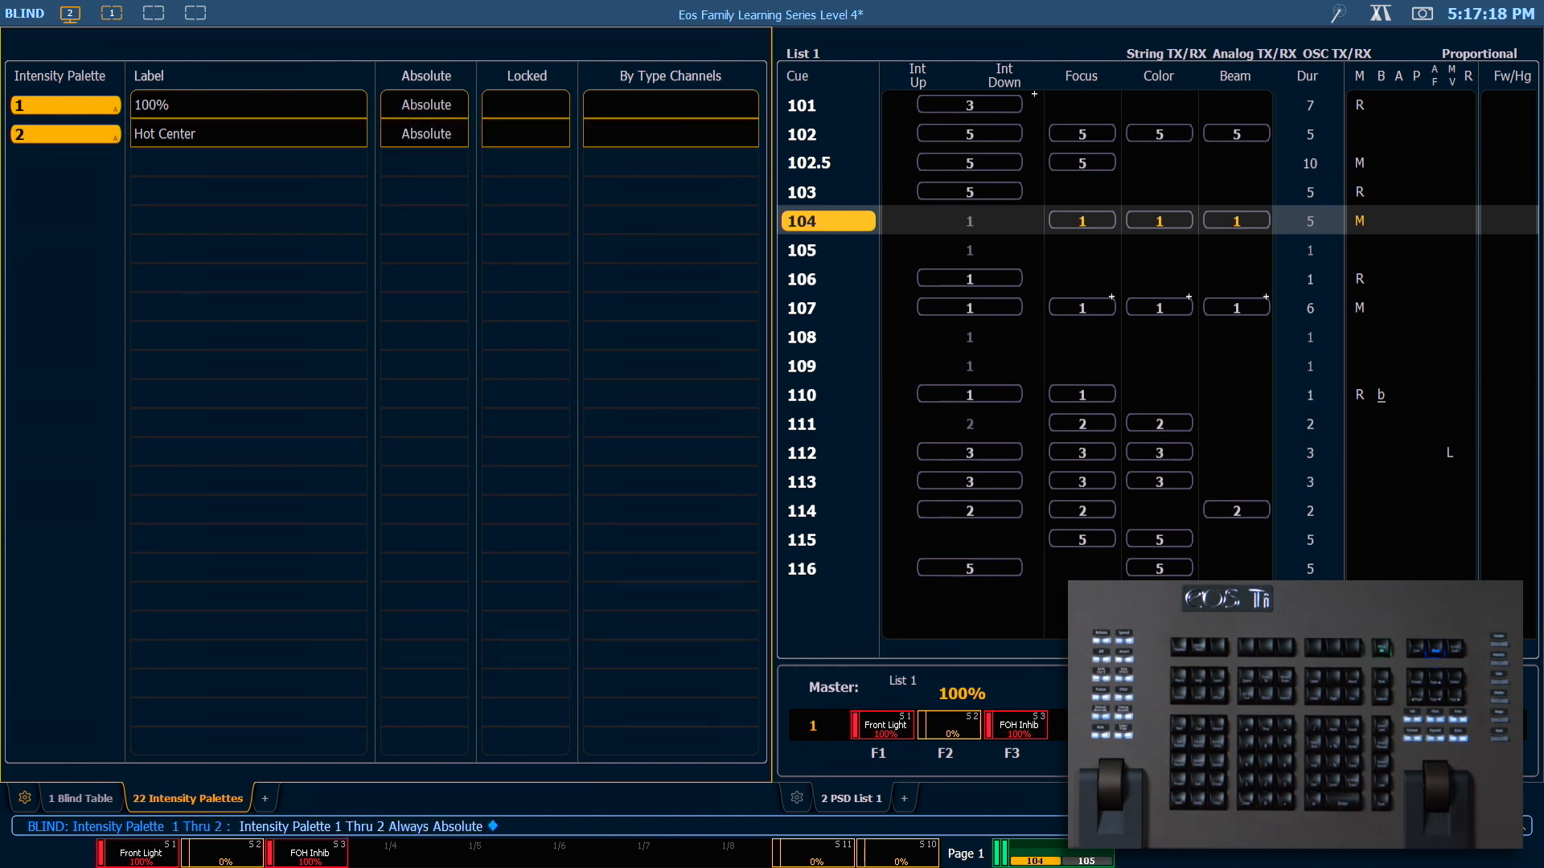
key(F1)
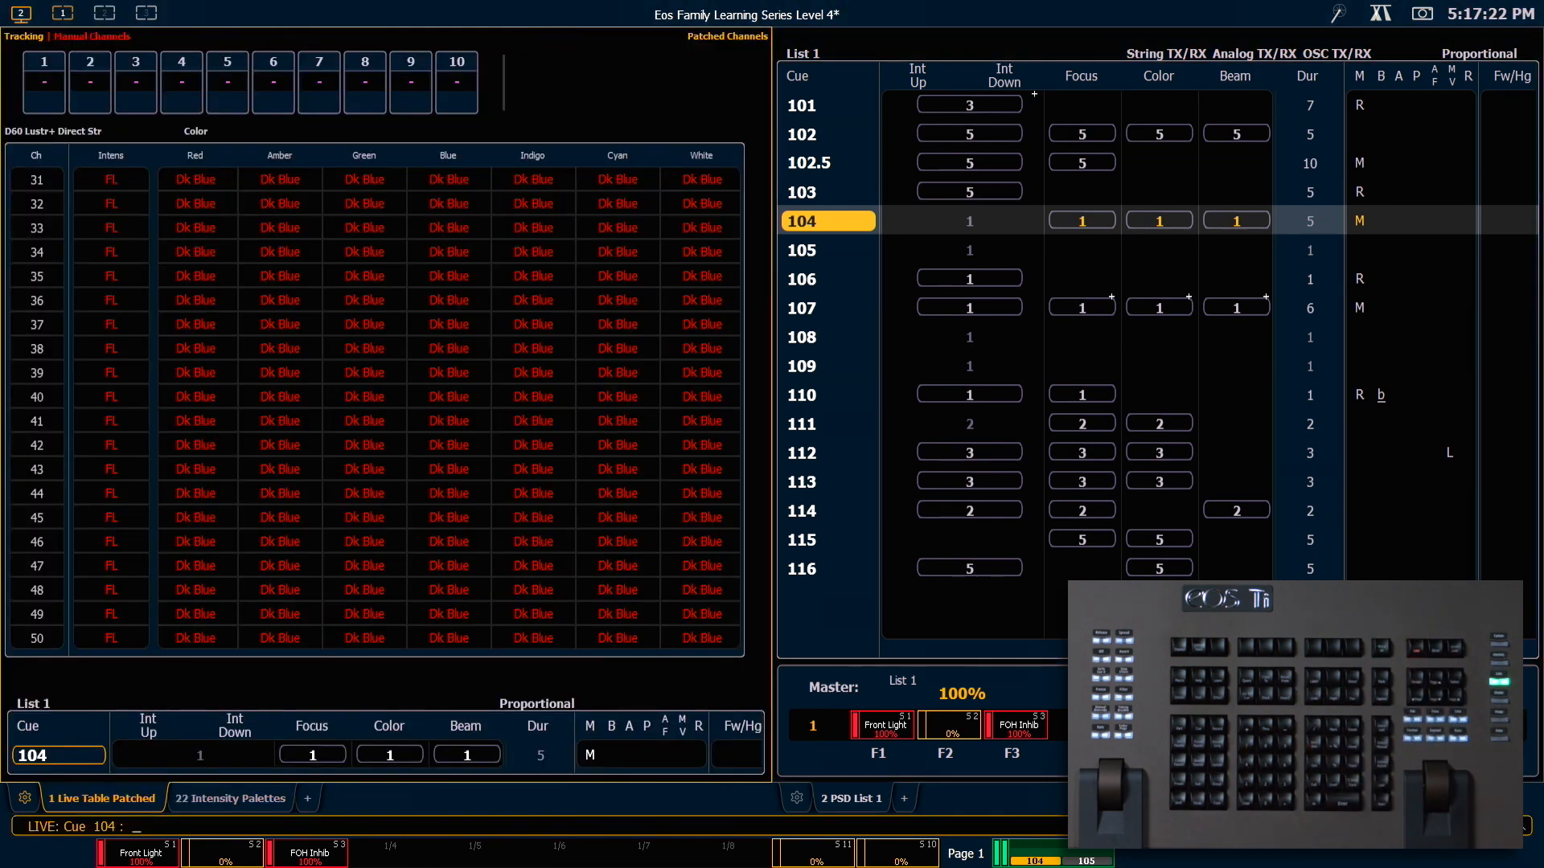
text(g22)
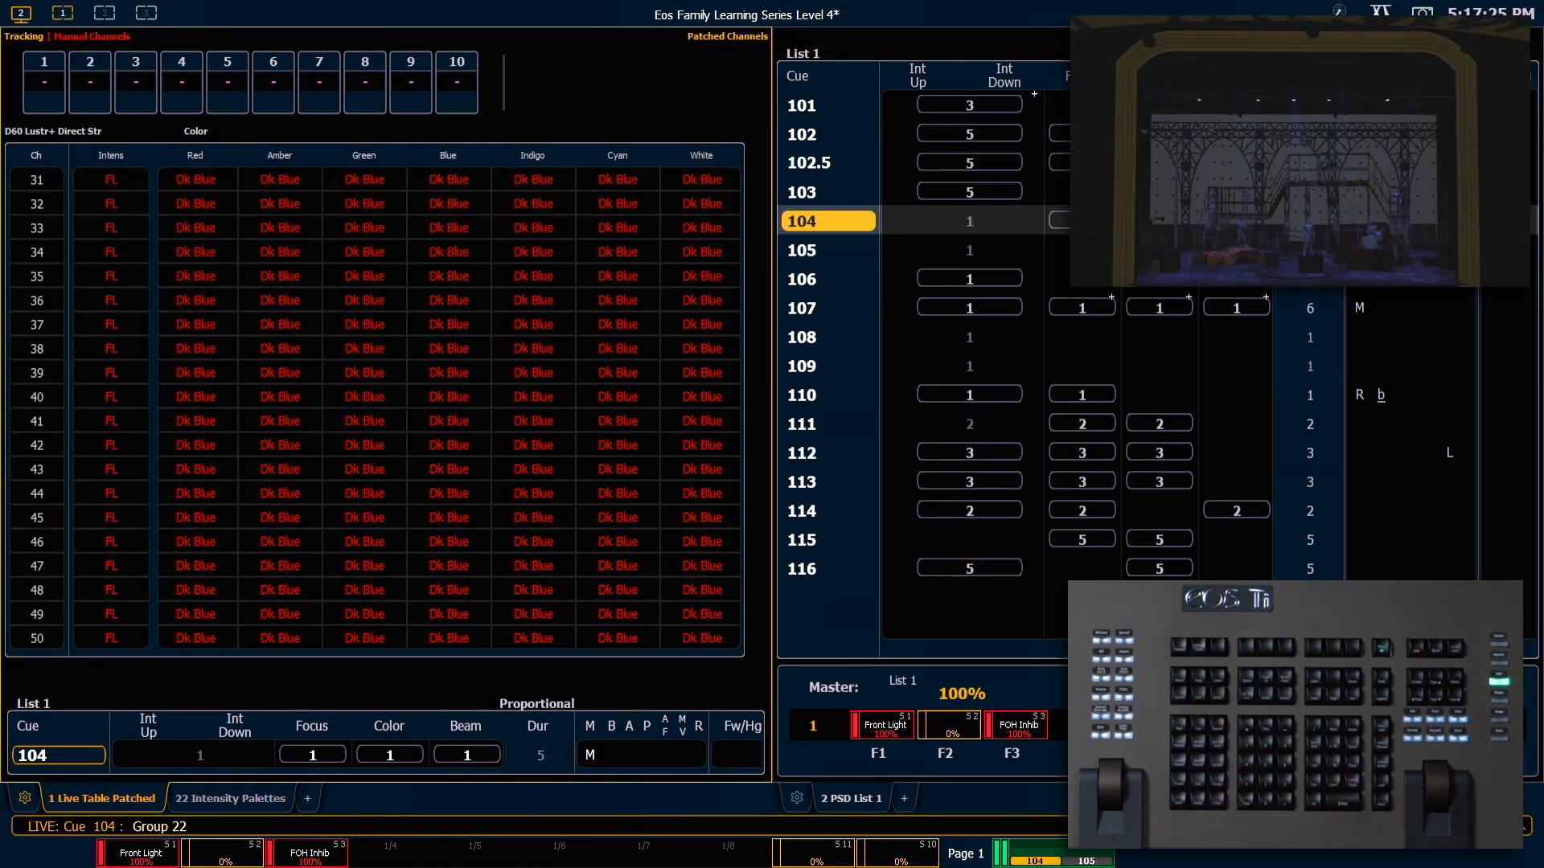
text(ip2)
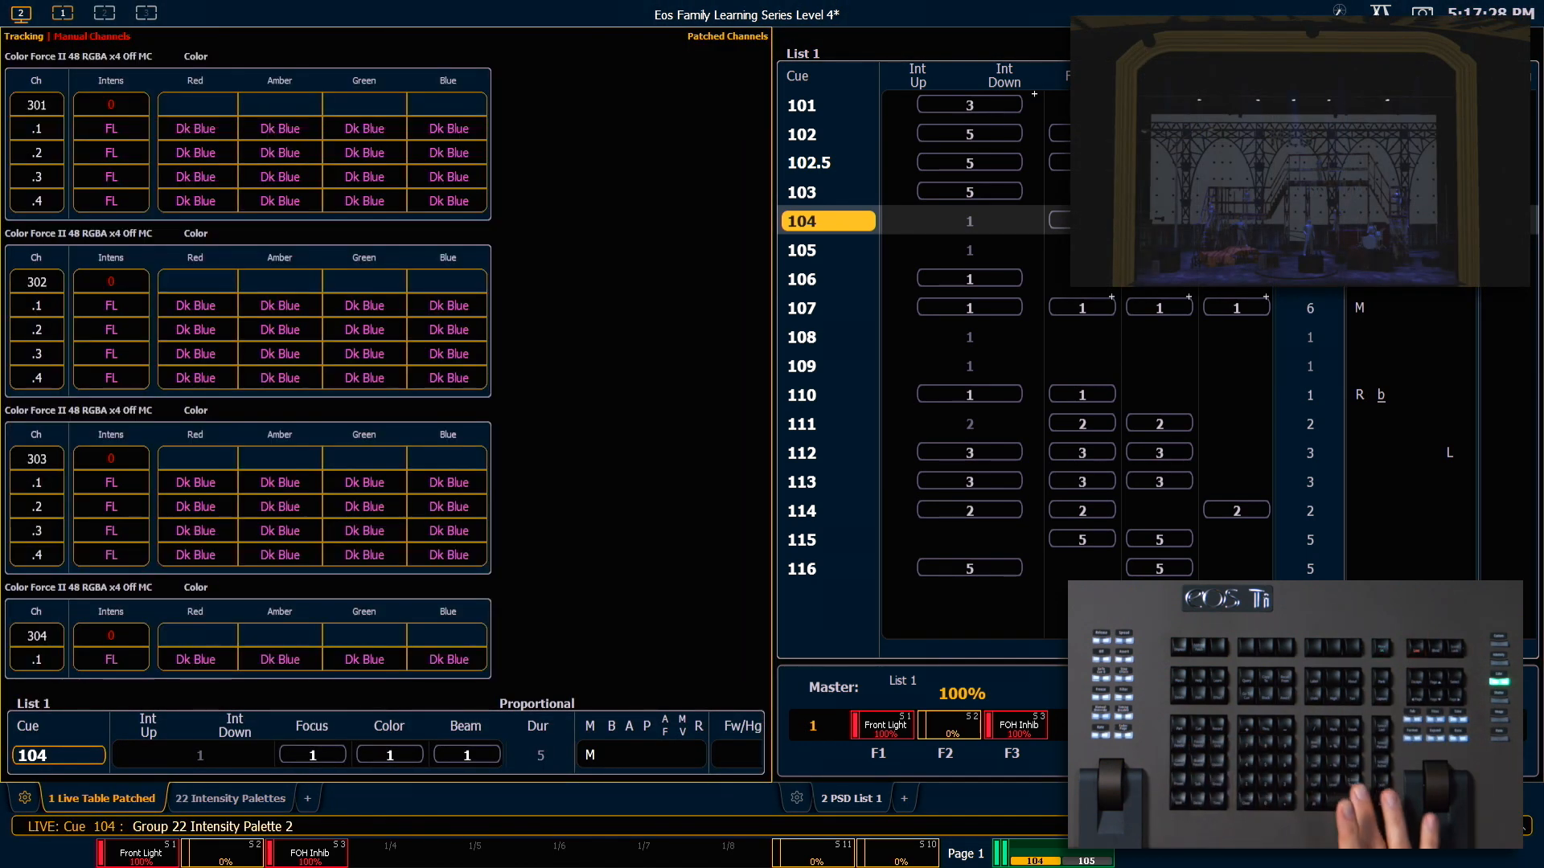
Apply intensity palette 2 to group 22 so channels 301–304 go to full
key(Return)
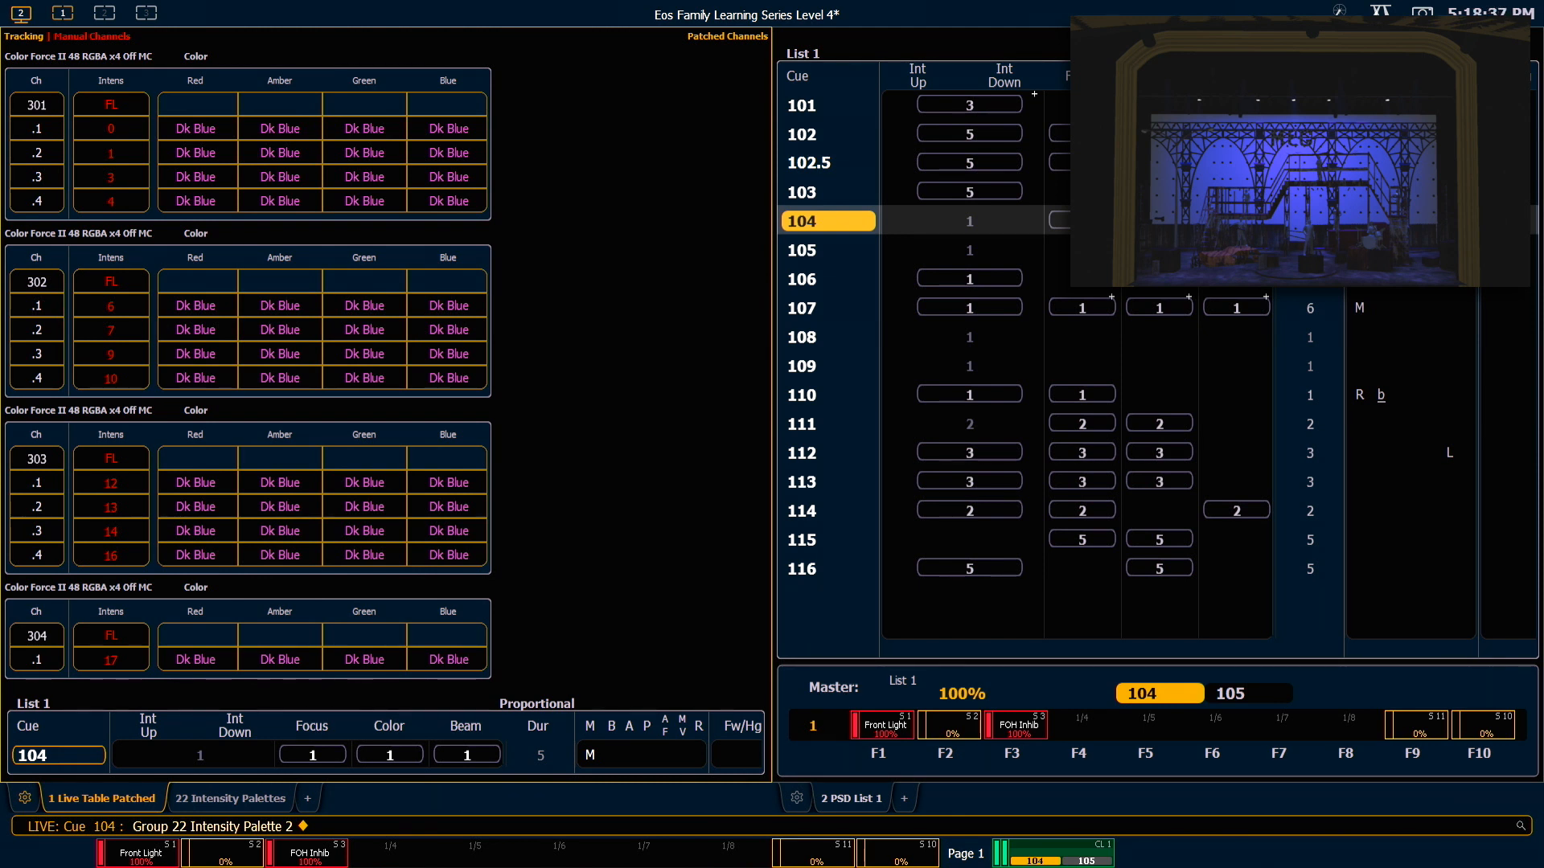
Toggle Always Absolute on intensity palette 2 from the live command line
key(BackSpace)
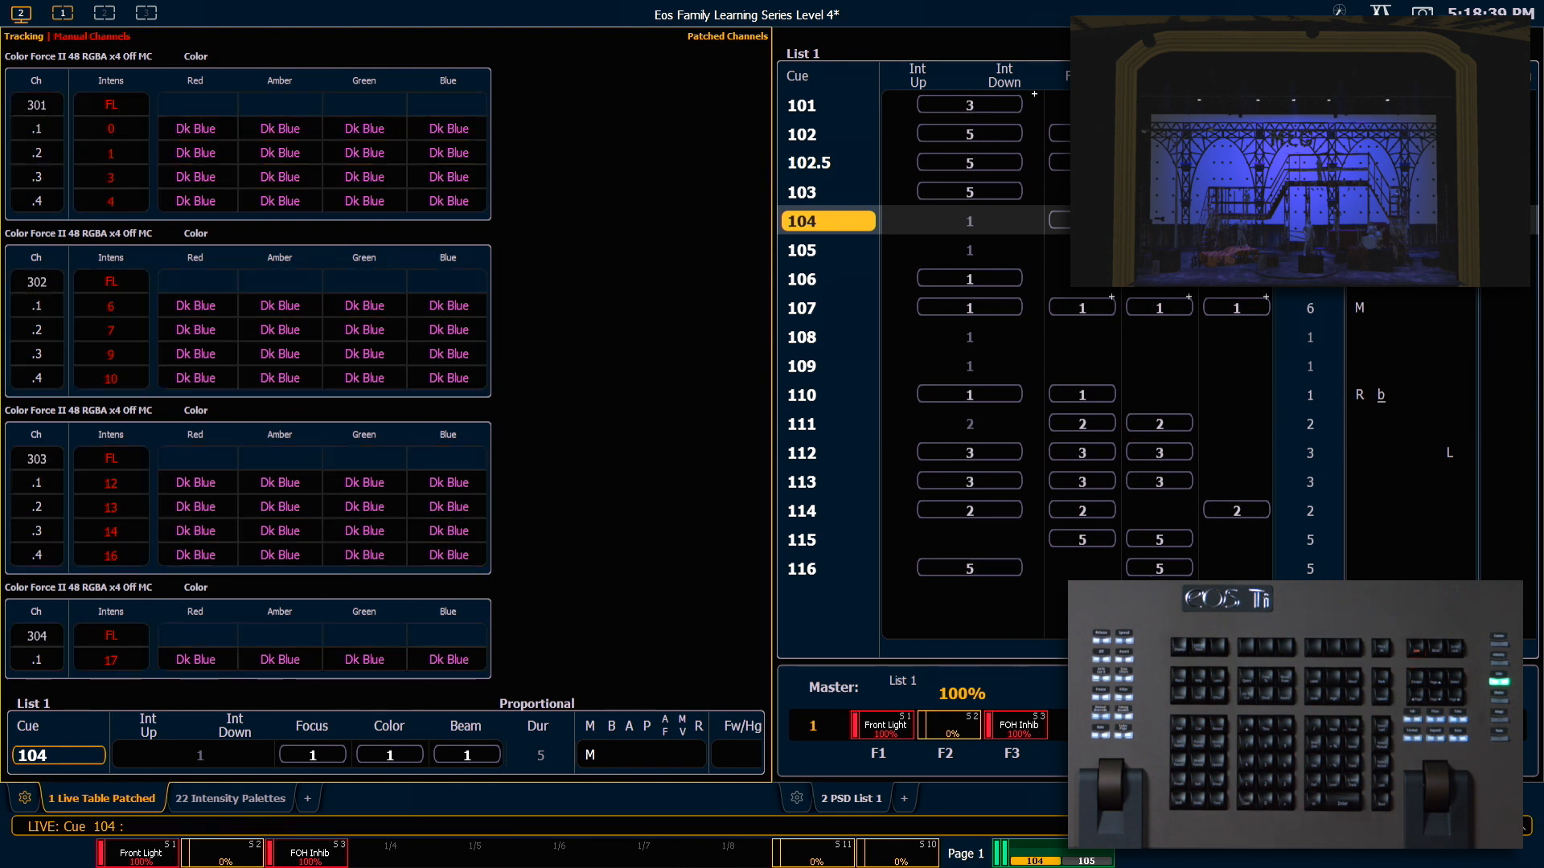
key(Intensity_Palette)
key(2)
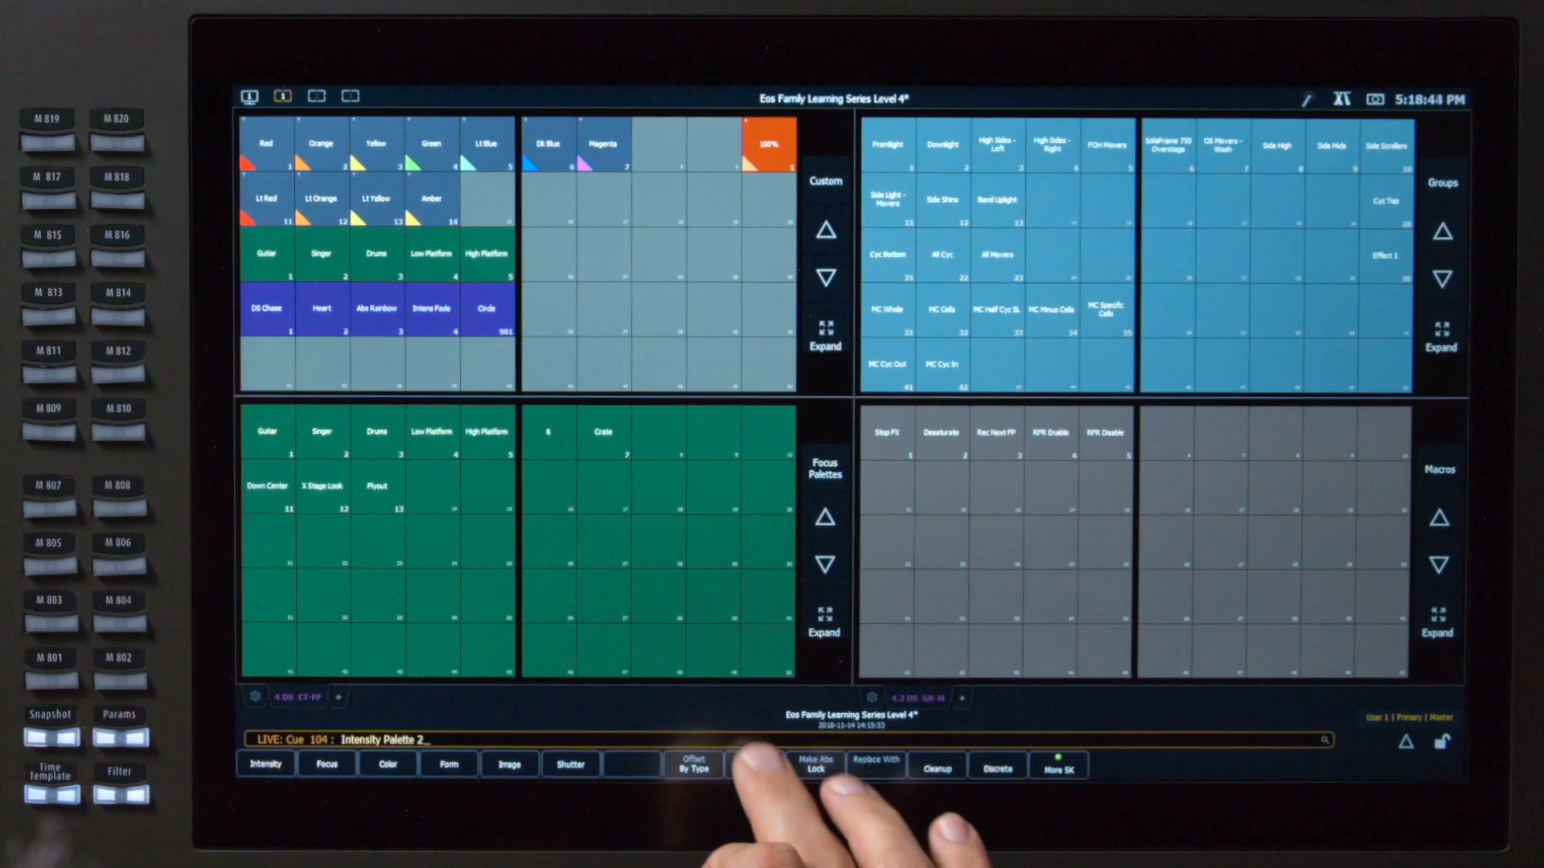
key(Return)
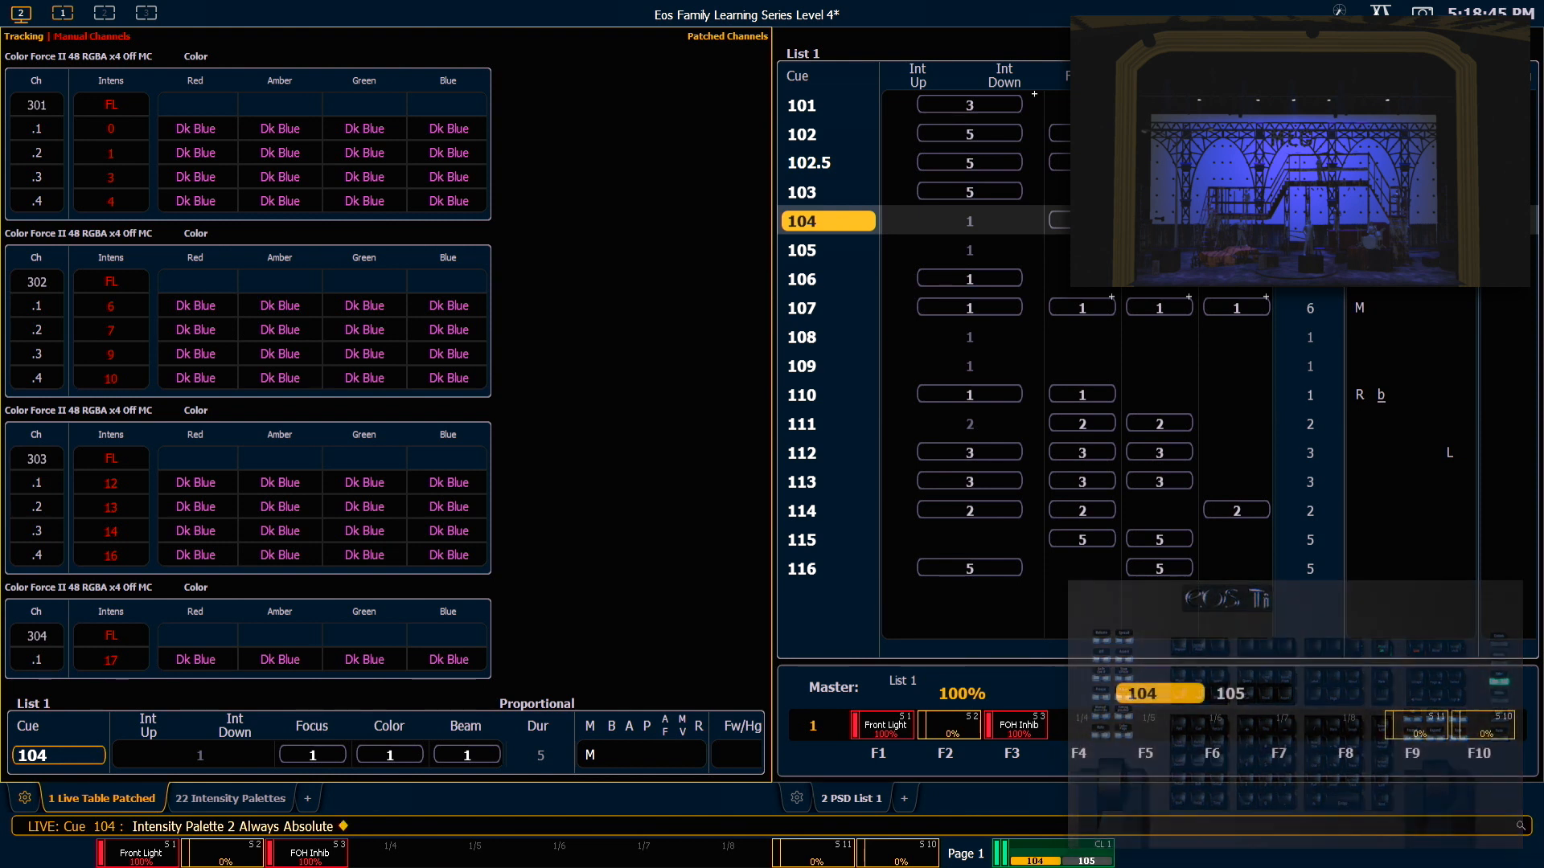